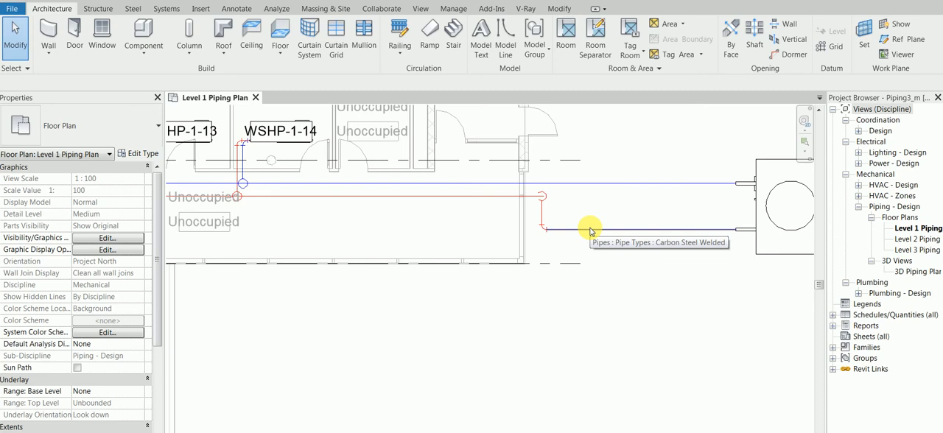
- Examine the Level 1 supply and return piping routes between the WSHP units and cooling tower CT-1
{"action": "scroll", "coordinate": [590, 231], "scroll_direction": "down", "scroll_amount": 5}
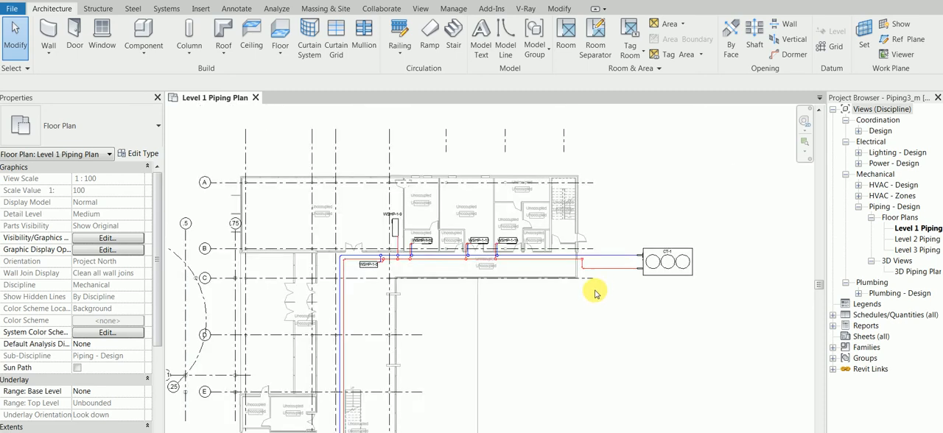
{"action": "middle_click_drag", "start_coordinate": [417, 302], "coordinate": [451, 258]}
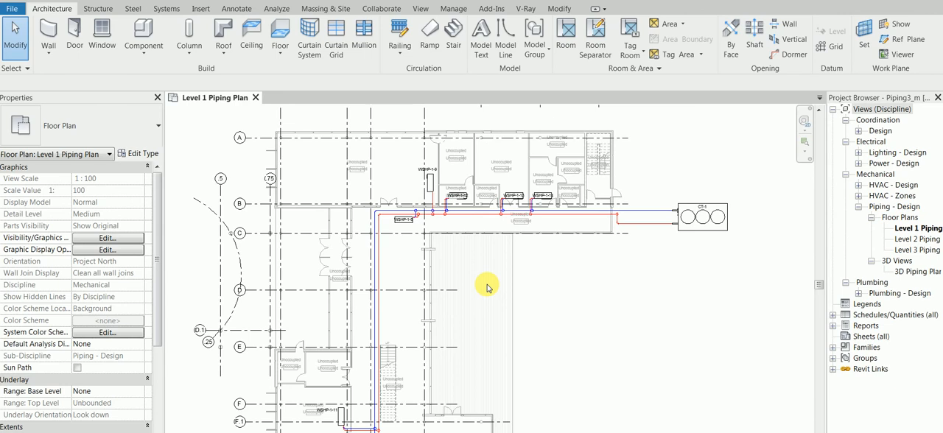
{"action": "scroll", "coordinate": [487, 288], "scroll_direction": "down", "scroll_amount": 2}
{"action": "middle_click_drag", "start_coordinate": [487, 303], "coordinate": [464, 228]}
{"action": "scroll", "coordinate": [362, 227], "scroll_direction": "down", "scroll_amount": 2}
{"action": "scroll", "coordinate": [551, 300], "scroll_direction": "up", "scroll_amount": 1}
{"action": "middle_click_drag", "start_coordinate": [552, 299], "coordinate": [562, 337]}
{"action": "scroll", "coordinate": [418, 340], "scroll_direction": "up", "scroll_amount": 4}
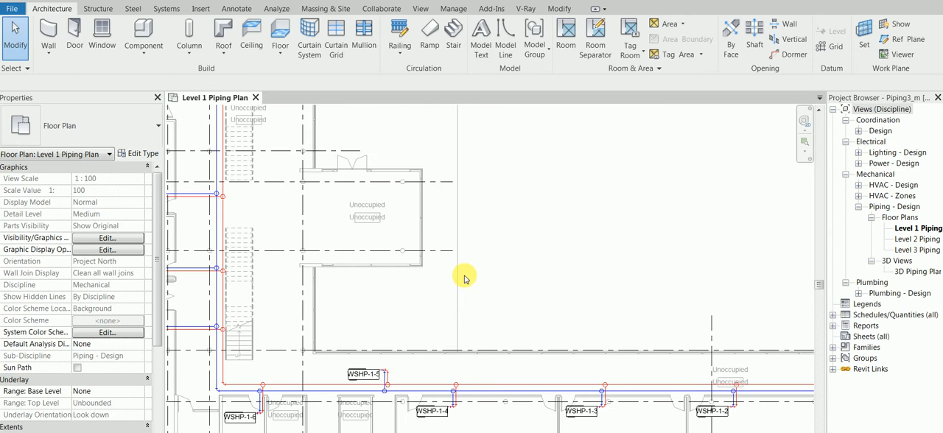
{"action": "middle_click_drag", "start_coordinate": [486, 238], "coordinate": [492, 265]}
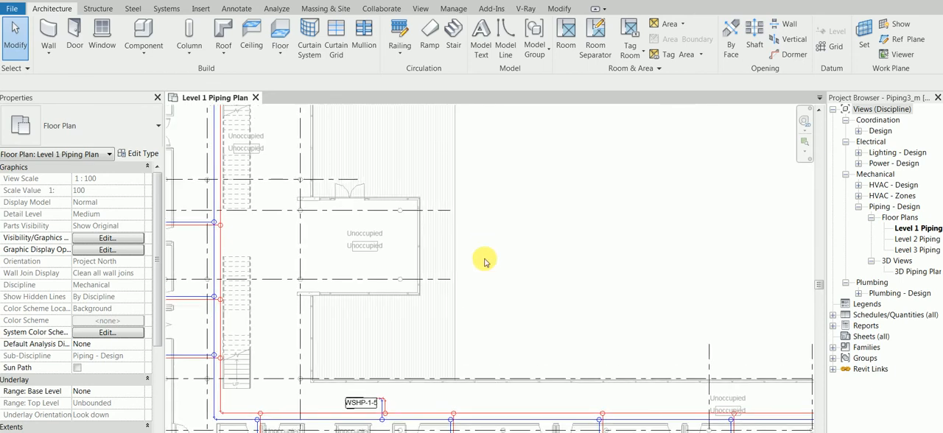
{"action": "scroll", "coordinate": [484, 259], "scroll_direction": "down", "scroll_amount": 2}
{"action": "middle_click_drag", "start_coordinate": [505, 208], "coordinate": [507, 232]}
{"action": "scroll", "coordinate": [506, 232], "scroll_direction": "down", "scroll_amount": 2}
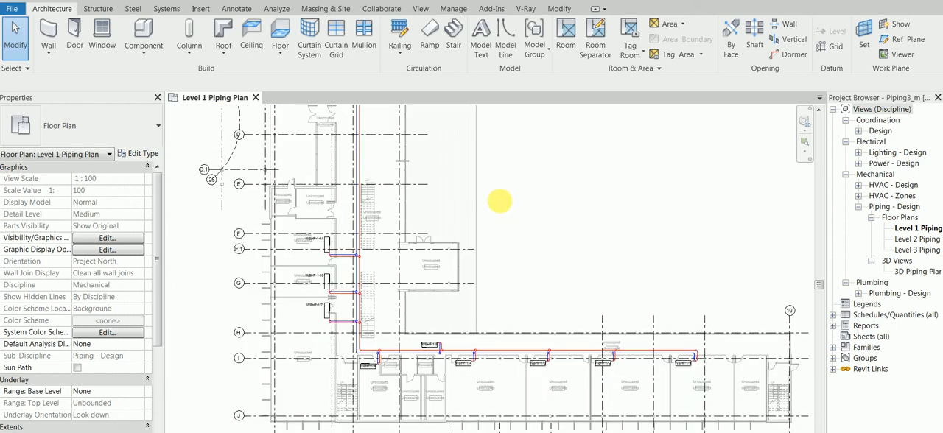
{"action": "middle_click_drag", "start_coordinate": [501, 200], "coordinate": [501, 302]}
- Inspect the mechanical flow properties of heat pump WSHP-1-14
{"action": "scroll", "coordinate": [482, 141], "scroll_direction": "up", "scroll_amount": 5}
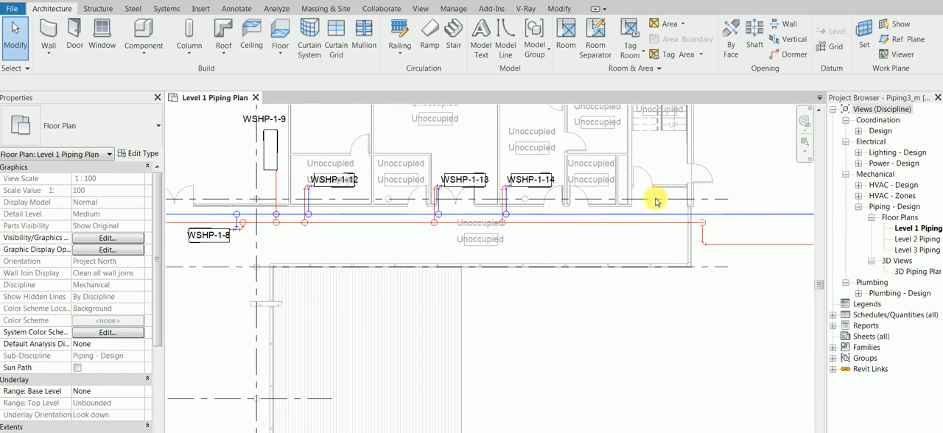
{"action": "scroll", "coordinate": [651, 208], "scroll_direction": "up", "scroll_amount": 2}
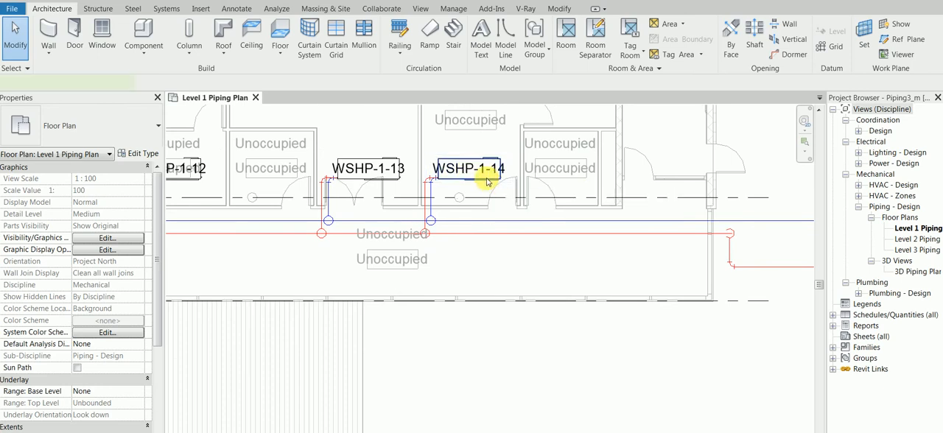
{"action": "left_click", "coordinate": [486, 182]}
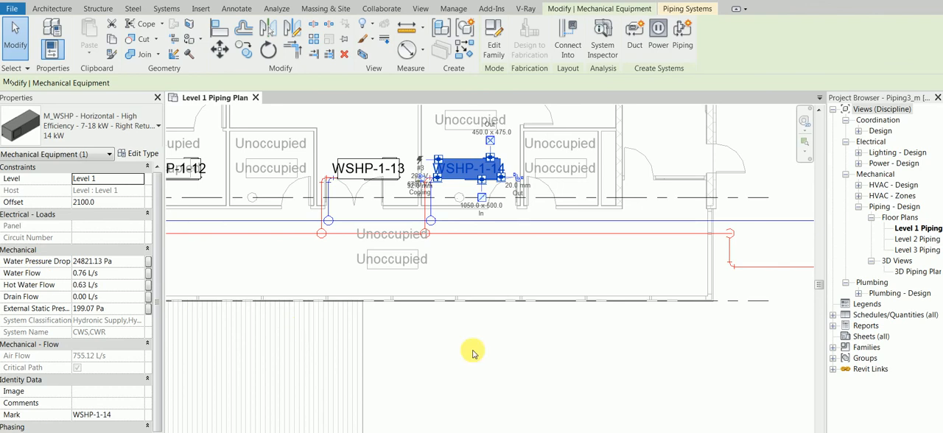
{"action": "left_click", "coordinate": [564, 253]}
{"action": "scroll", "coordinate": [695, 277], "scroll_direction": "down", "scroll_amount": 1}
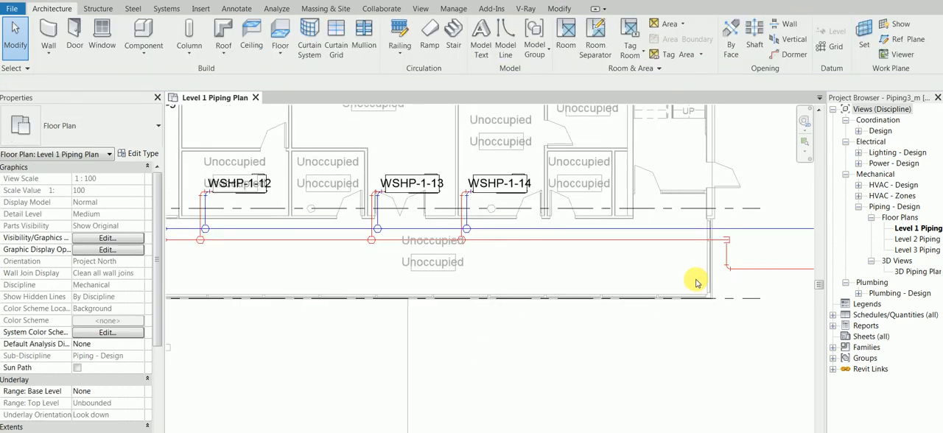
- Inspect the diameter, flow, velocity and friction properties of the return pipe connected to CT-1
{"action": "middle_click_drag", "start_coordinate": [695, 274], "coordinate": [491, 274]}
{"action": "left_click", "coordinate": [611, 269]}
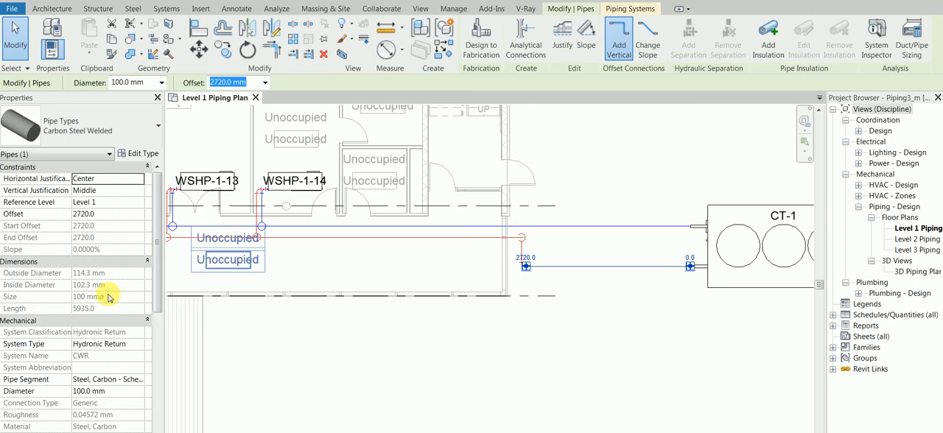
{"action": "scroll", "coordinate": [154, 308], "scroll_direction": "down", "scroll_amount": 3}
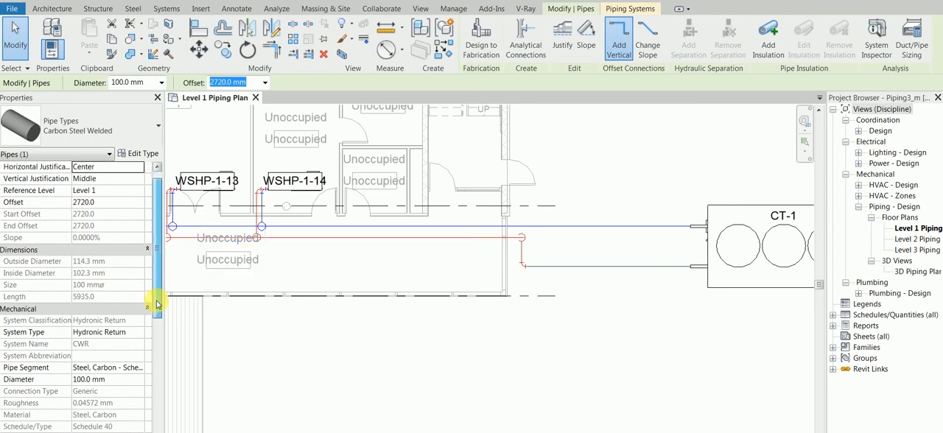
{"action": "left_click_drag", "start_coordinate": [156, 315], "coordinate": [154, 397]}
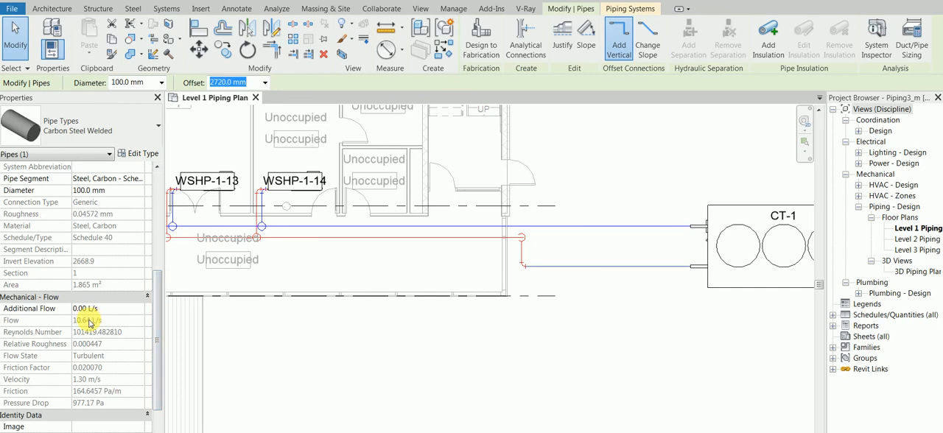
{"action": "key", "text": "Escape"}
{"action": "key", "text": "Escape"}
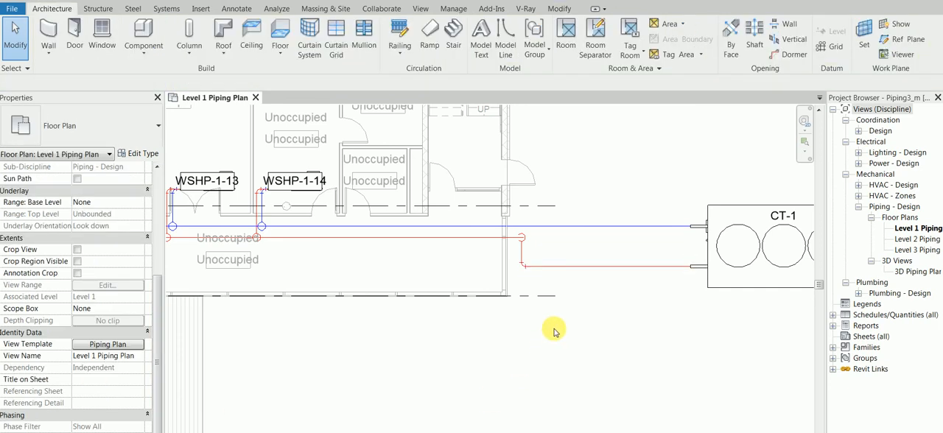
{"action": "scroll", "coordinate": [552, 335], "scroll_direction": "down", "scroll_amount": 1}
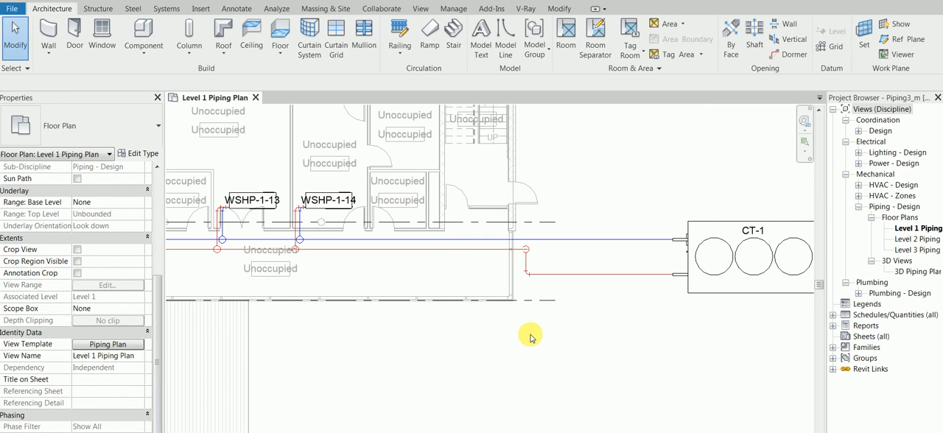
{"action": "scroll", "coordinate": [531, 336], "scroll_direction": "down", "scroll_amount": 3}
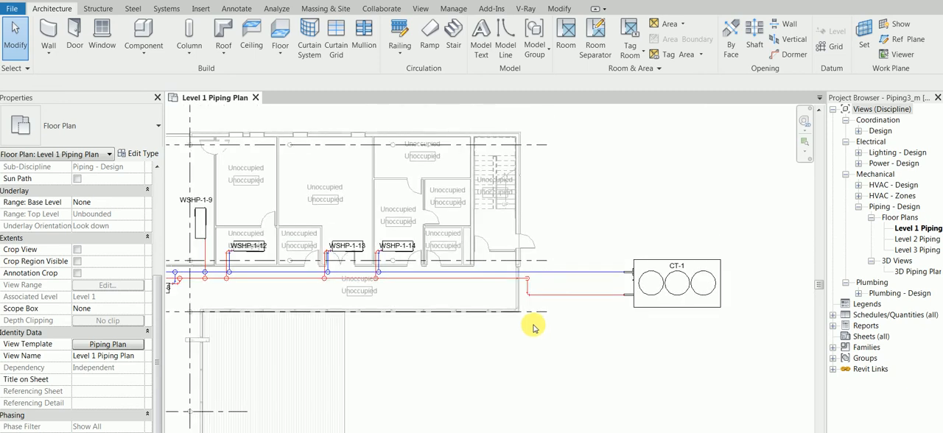
{"action": "scroll", "coordinate": [602, 329], "scroll_direction": "down", "scroll_amount": 1}
{"action": "middle_click_drag", "start_coordinate": [568, 332], "coordinate": [629, 327]}
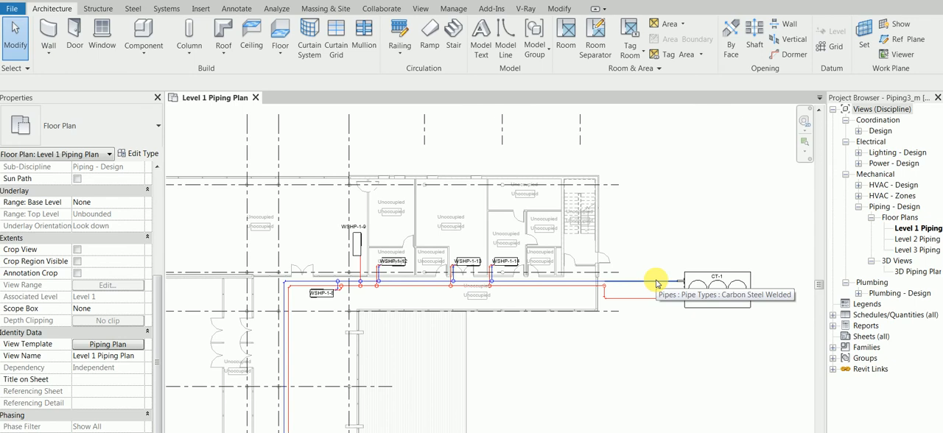
{"action": "key", "text": "Tab"}
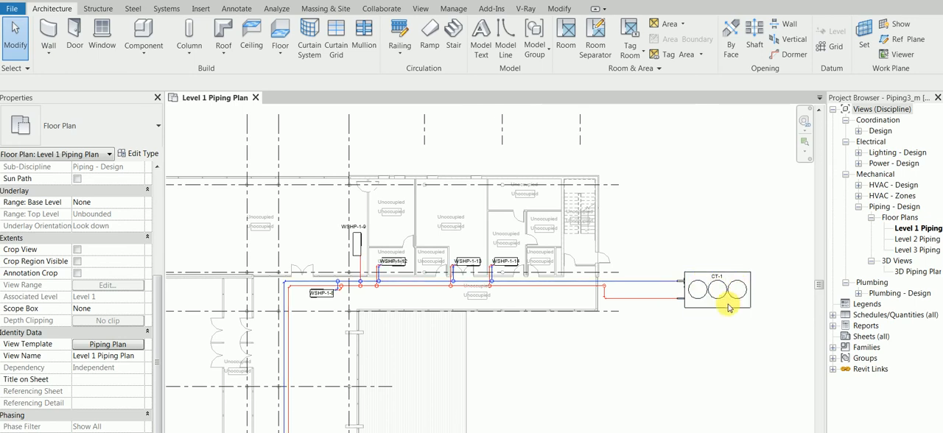
{"action": "key", "text": "Tab"}
{"action": "key", "text": "Tab"}
- Select CT-1 with its connected pipe network and try the Restrict Size option in Pipe Sizing, without applying it
{"action": "key", "text": "Tab"}
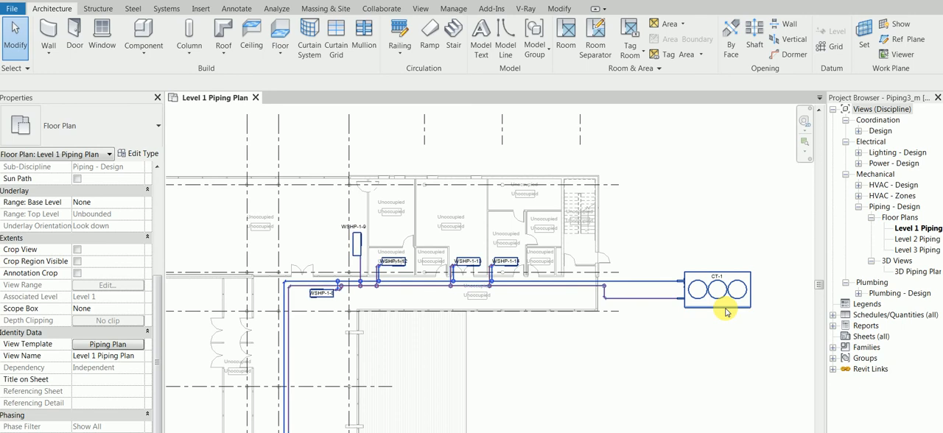
{"action": "left_click", "coordinate": [726, 311]}
{"action": "key", "text": "Escape"}
{"action": "key", "text": "Tab"}
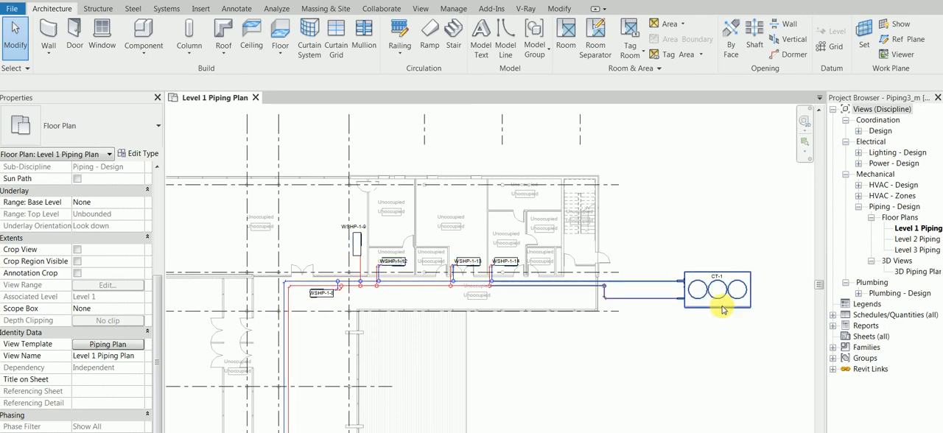
{"action": "key", "text": "Tab"}
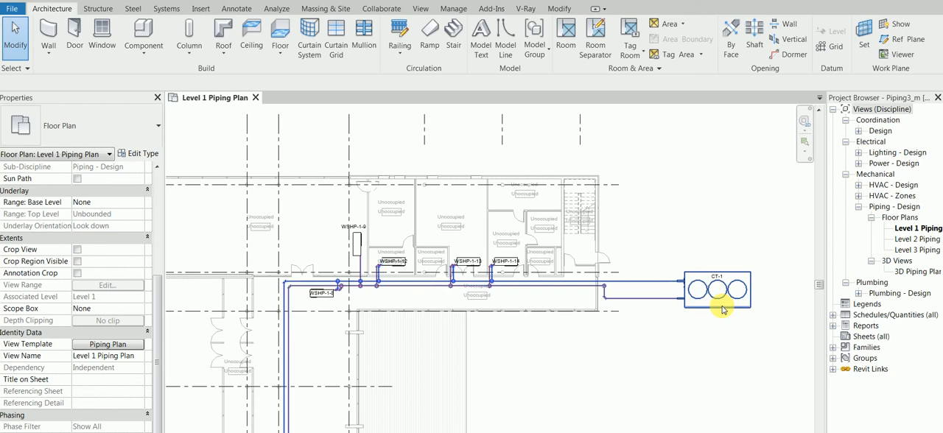
{"action": "left_click", "coordinate": [723, 311]}
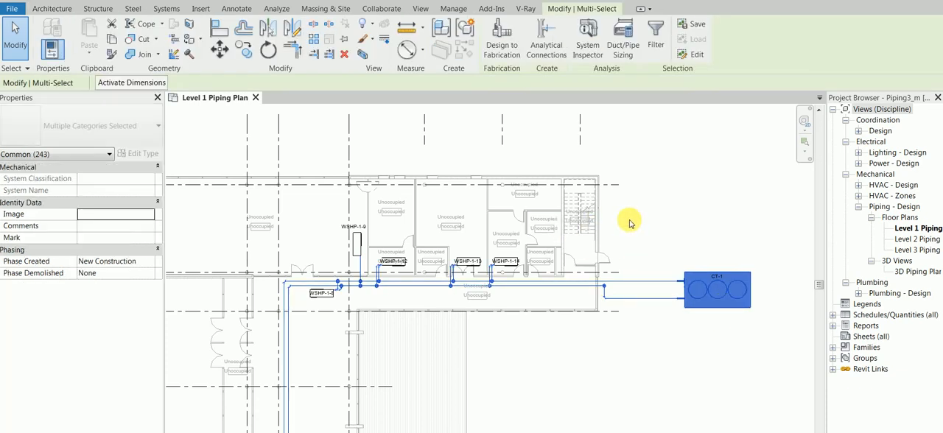
{"action": "left_click", "coordinate": [631, 32]}
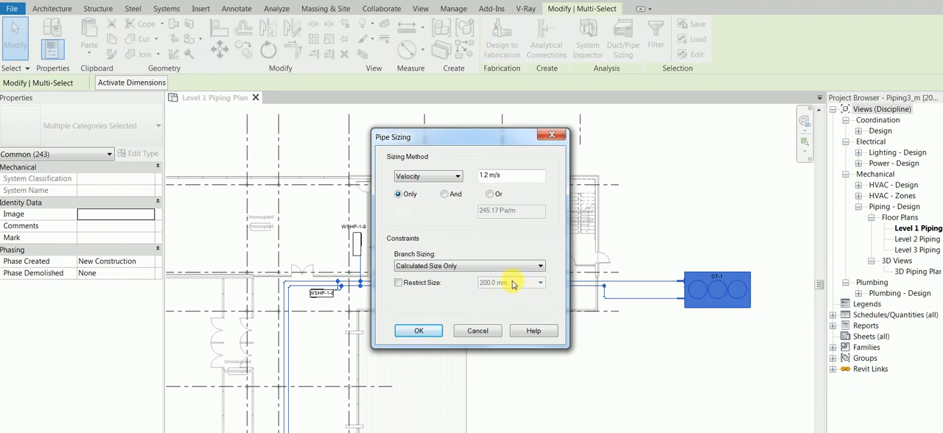
{"action": "left_click", "coordinate": [430, 283]}
{"action": "left_click", "coordinate": [519, 284]}
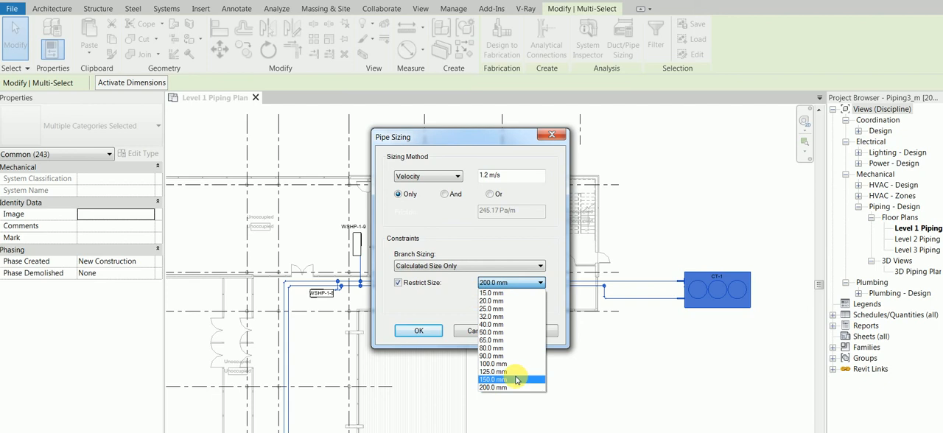
{"action": "left_click", "coordinate": [428, 306]}
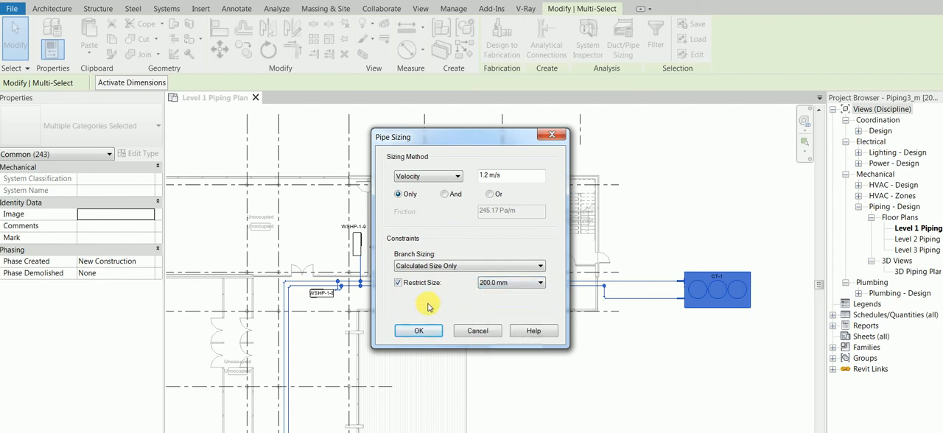
{"action": "left_click", "coordinate": [466, 336]}
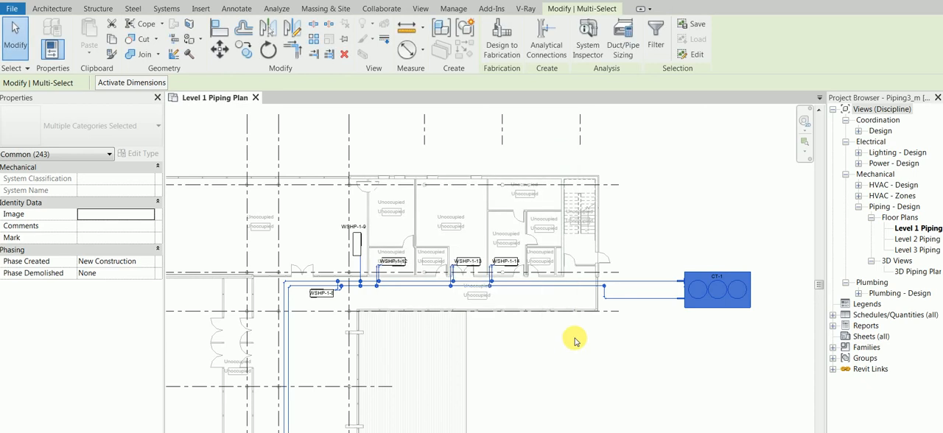
- Review the Copper - A size catalog under the pipe segments and sizes in Mechanical Settings
{"action": "left_click", "coordinate": [167, 8]}
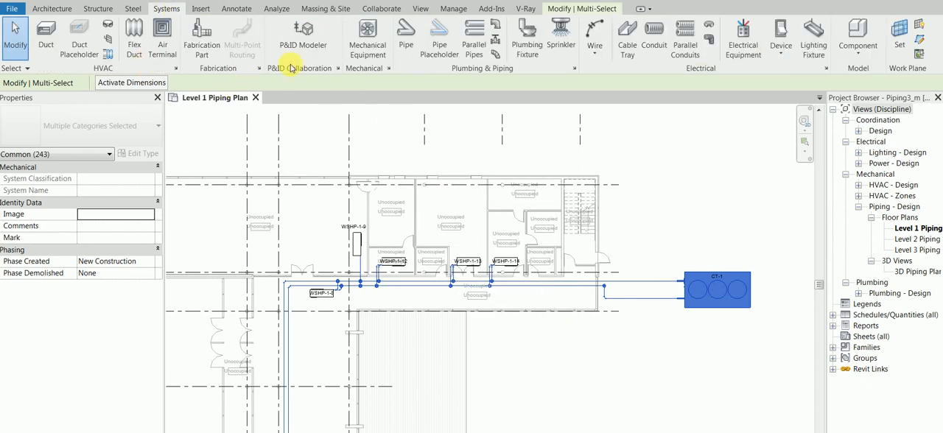
{"action": "left_click", "coordinate": [389, 69]}
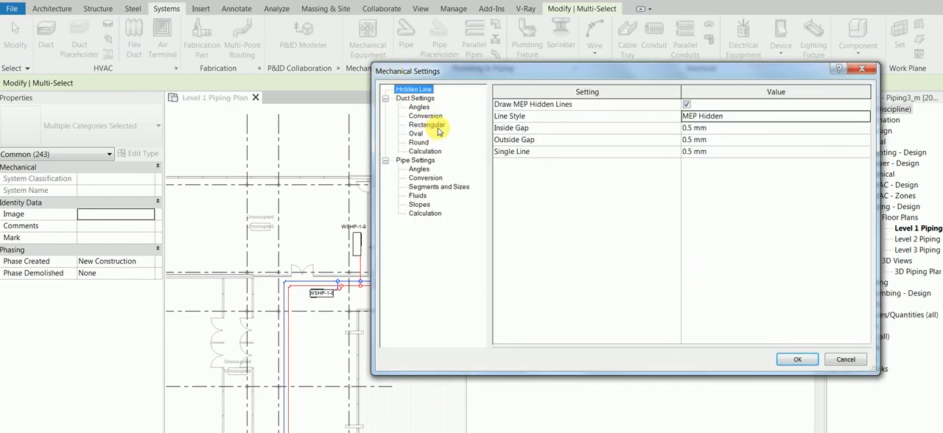
{"action": "left_click", "coordinate": [423, 187]}
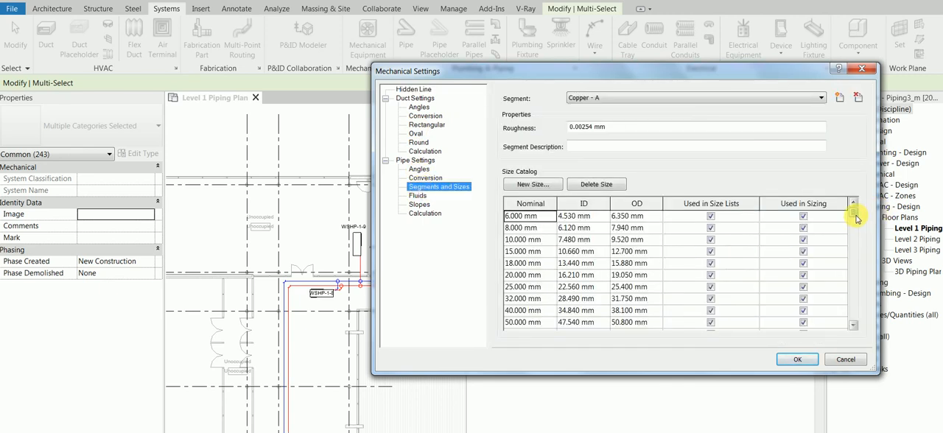
{"action": "left_click", "coordinate": [602, 98]}
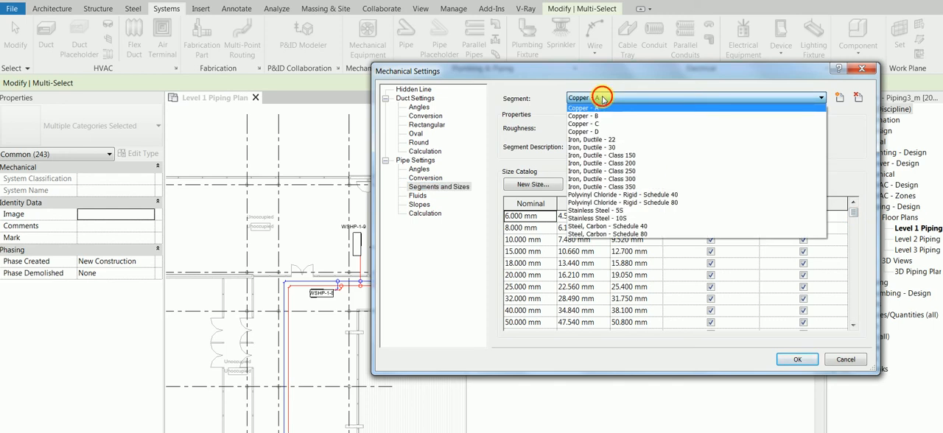
{"action": "left_click", "coordinate": [602, 98]}
{"action": "left_click_drag", "start_coordinate": [853, 212], "coordinate": [843, 181]}
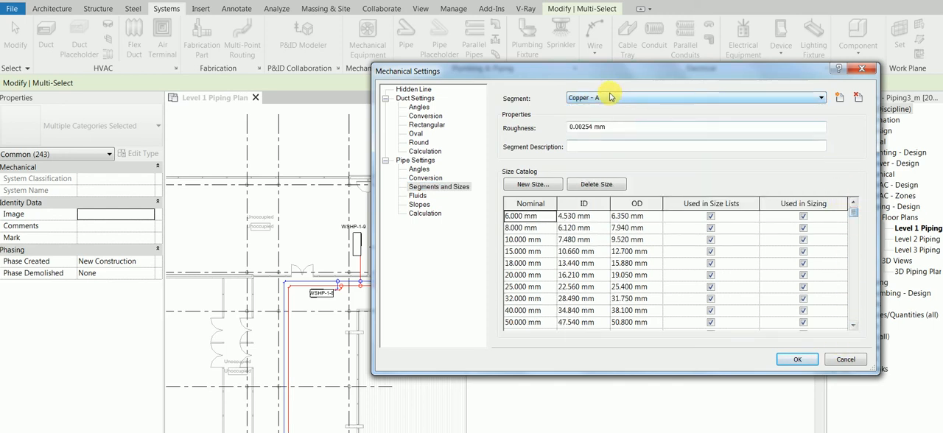
{"action": "left_click_drag", "start_coordinate": [853, 212], "coordinate": [853, 195]}
{"action": "left_click", "coordinate": [545, 218]}
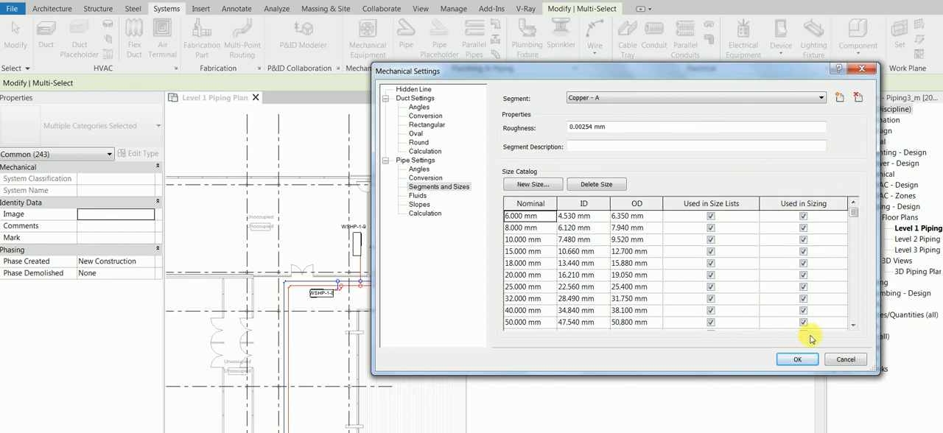
- Try excluding the 18, 20, 25, 32 and 40 mm Copper - A sizes from pipe sizing, and discard the changes
{"action": "left_click", "coordinate": [803, 310]}
{"action": "left_click", "coordinate": [803, 298]}
{"action": "left_click", "coordinate": [803, 275]}
{"action": "left_click", "coordinate": [803, 263]}
{"action": "left_click", "coordinate": [804, 274]}
{"action": "left_click", "coordinate": [804, 287]}
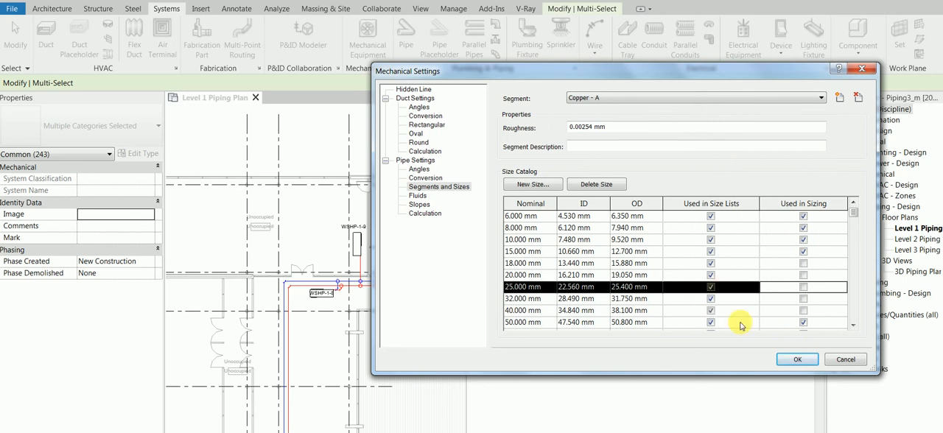
{"action": "left_click", "coordinate": [845, 360]}
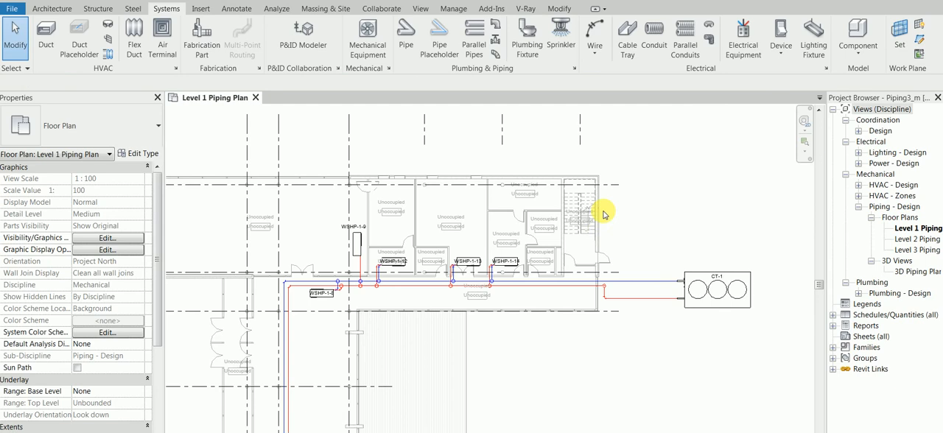
- Select cooling tower CT-1 together with the entire pipe network connected to it
{"action": "scroll", "coordinate": [641, 317], "scroll_direction": "up", "scroll_amount": 3}
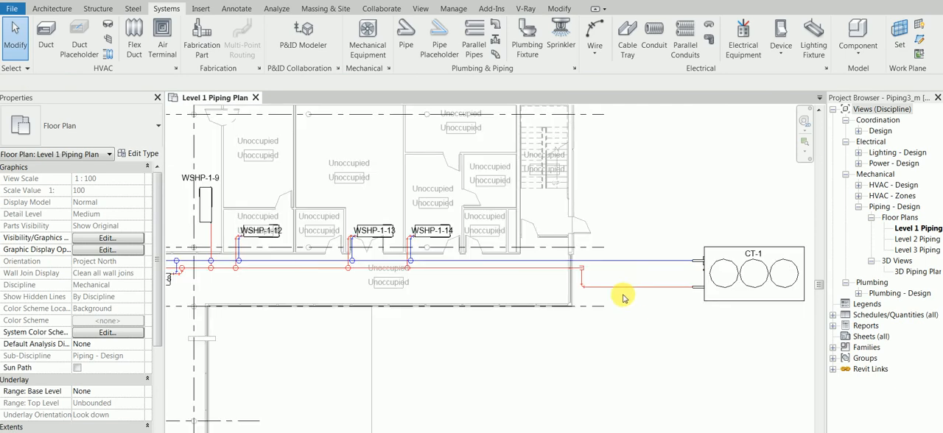
{"action": "key", "text": "Tab"}
{"action": "key", "text": "Tab"}
{"action": "left_click", "coordinate": [721, 292]}
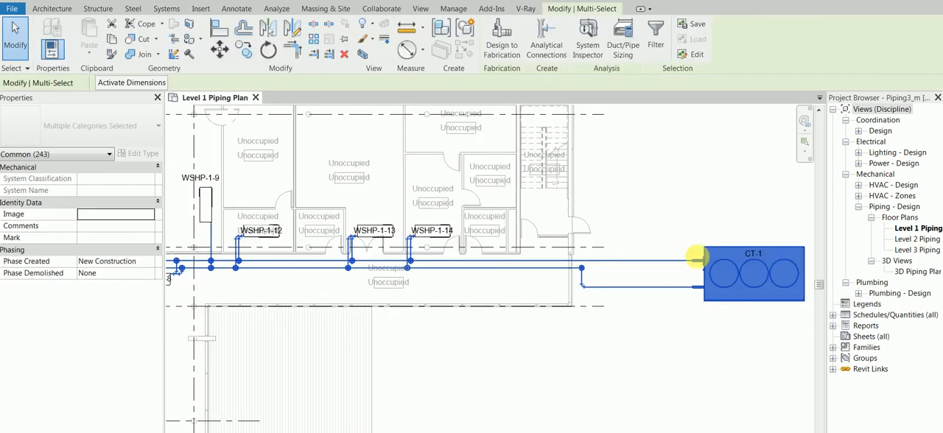
{"action": "left_click", "coordinate": [635, 33]}
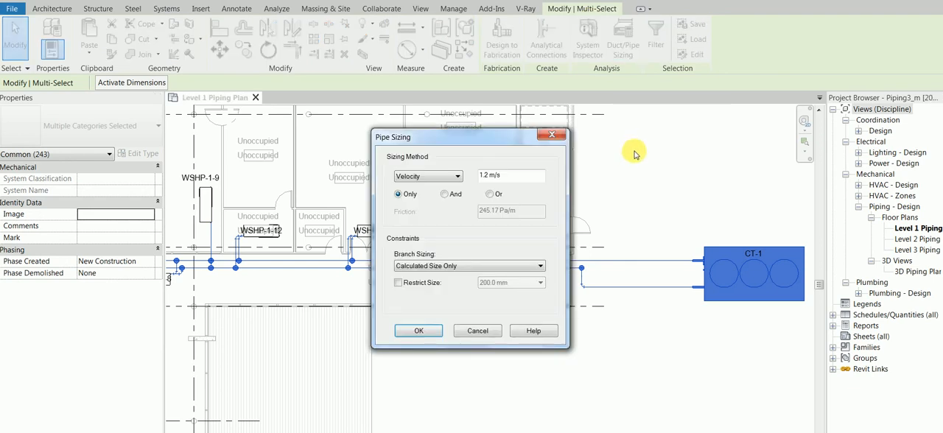
{"action": "left_click", "coordinate": [457, 177]}
{"action": "left_click", "coordinate": [443, 186]}
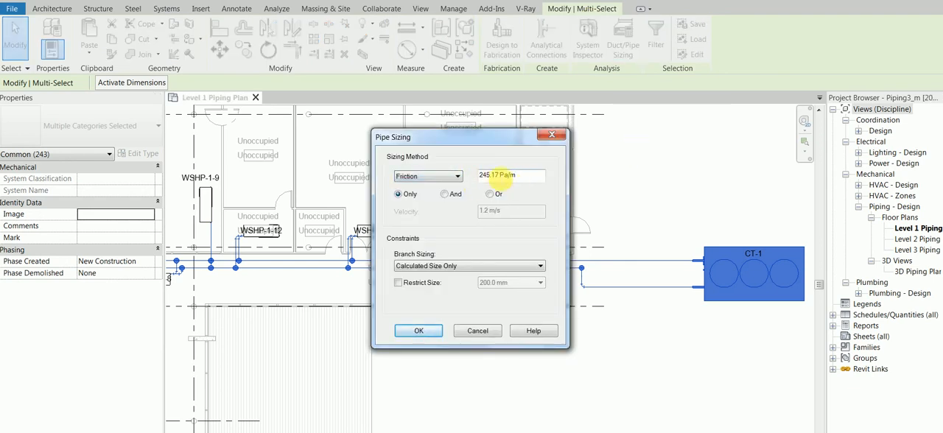
{"action": "double_click", "coordinate": [489, 174]}
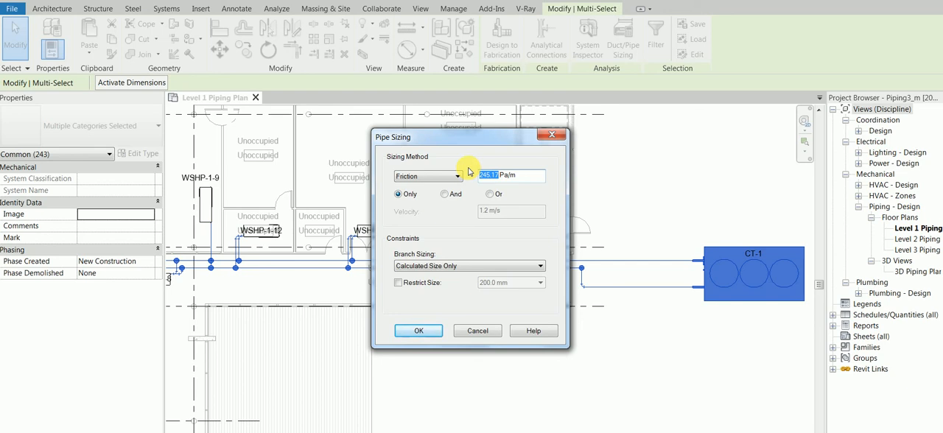
{"action": "left_click", "coordinate": [419, 330]}
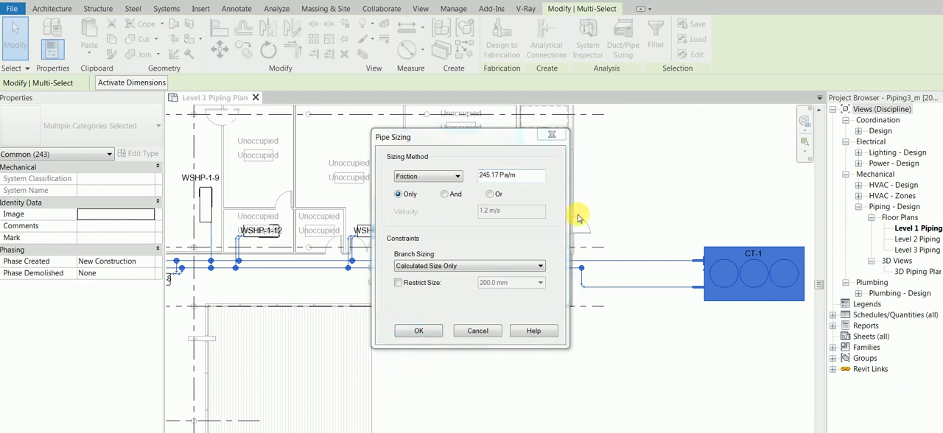
{"action": "left_click_drag", "start_coordinate": [523, 177], "coordinate": [477, 178]}
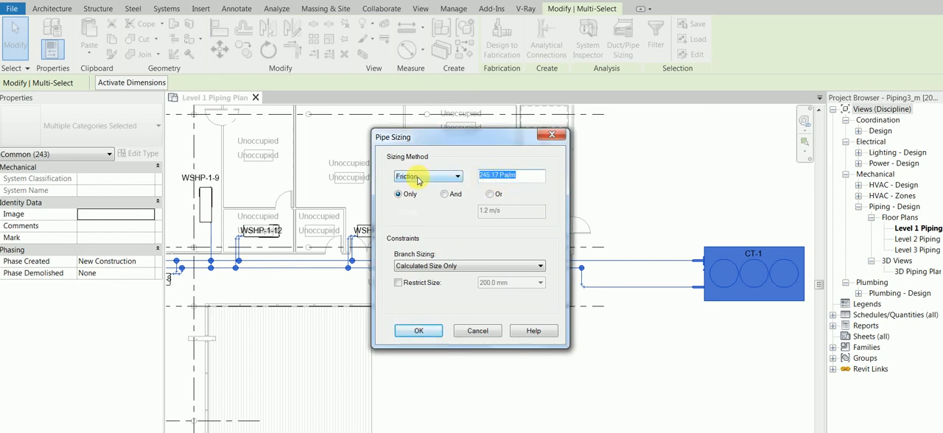
{"action": "left_click", "coordinate": [477, 331]}
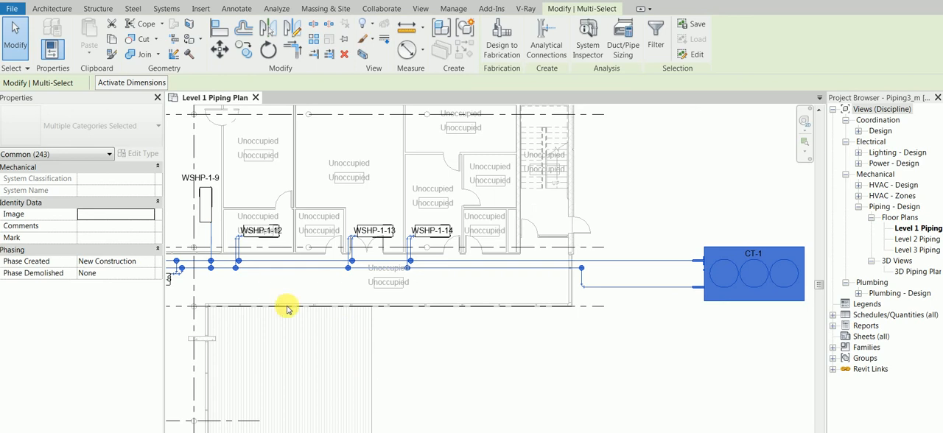
{"action": "left_click", "coordinate": [668, 190]}
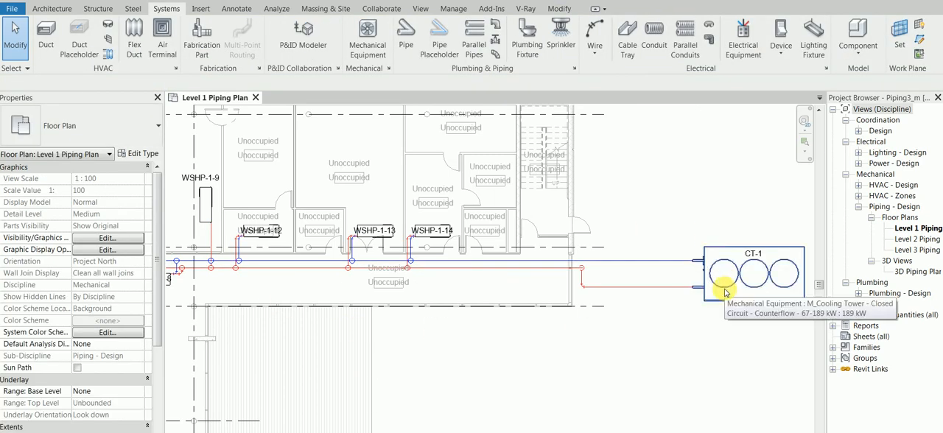
- Select CT-1 with its entire connected pipe network and set the pipe sizing method to Friction at 245 Pa/m
{"action": "key", "text": "Tab"}
{"action": "key", "text": "Tab"}
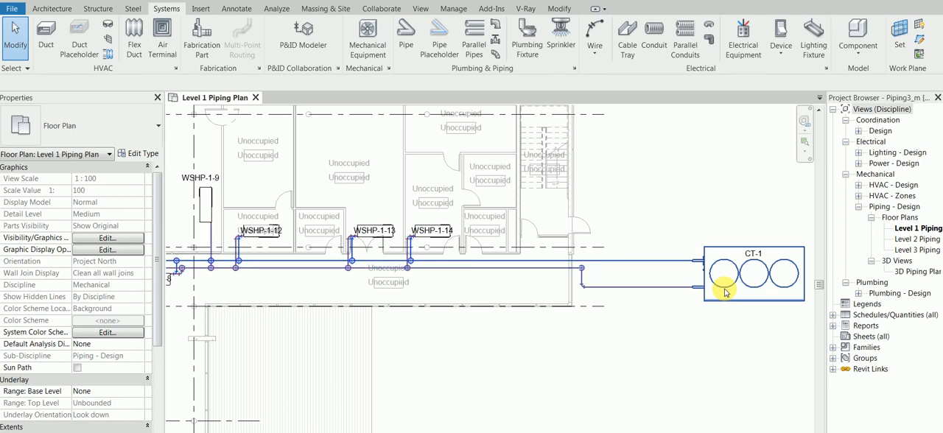
{"action": "left_click", "coordinate": [725, 292]}
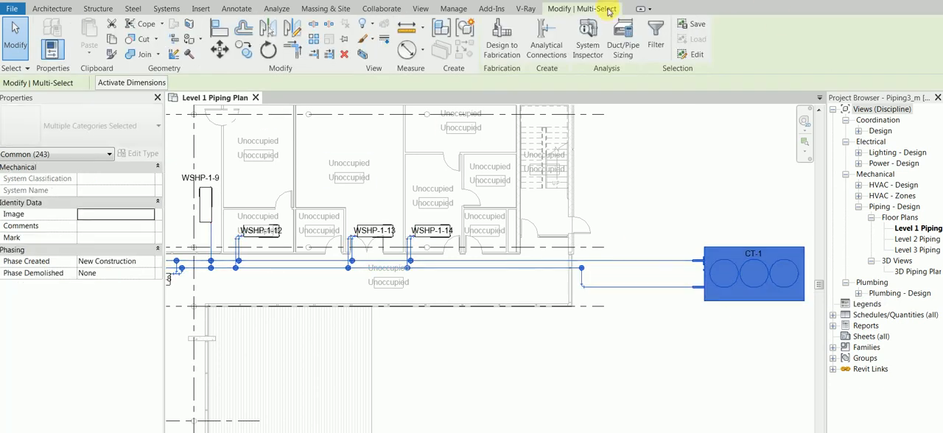
{"action": "left_click", "coordinate": [623, 52]}
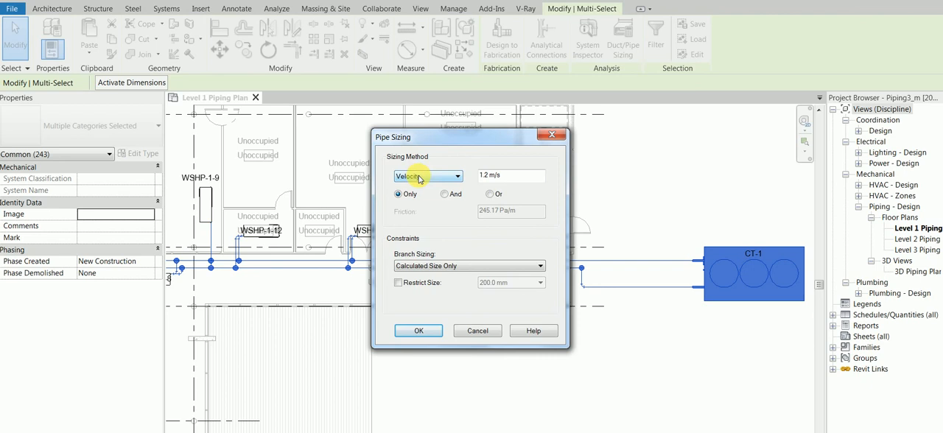
{"action": "left_click", "coordinate": [424, 177]}
{"action": "left_click", "coordinate": [420, 193]}
{"action": "left_click", "coordinate": [532, 179]}
{"action": "left_click_drag", "start_coordinate": [532, 179], "coordinate": [485, 178]}
{"action": "left_click", "coordinate": [507, 180]}
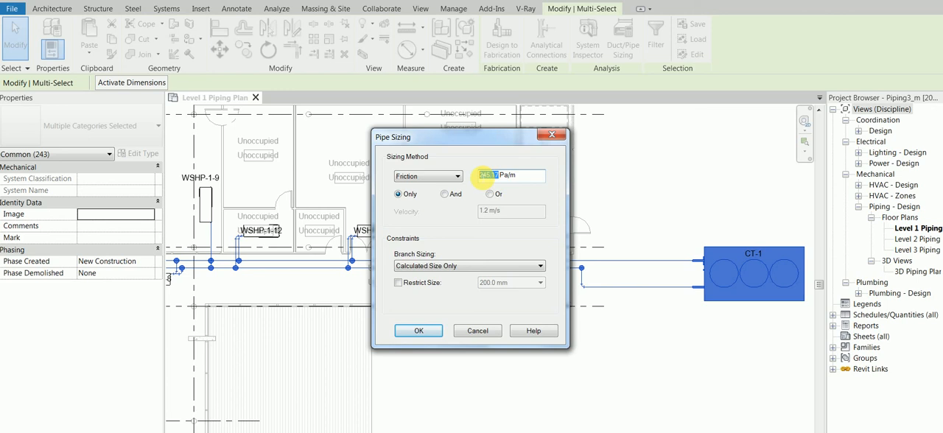
{"action": "type", "text": "245"}
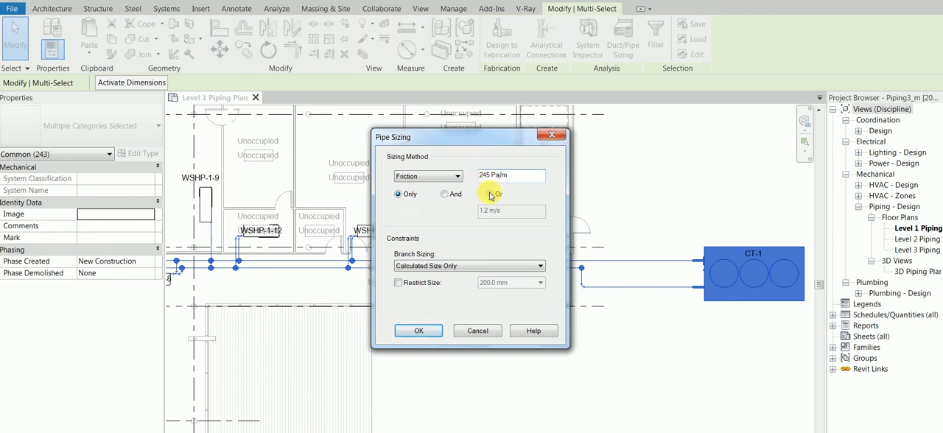
- Combine the friction criterion with the 1.2 m/s velocity using And, set branch sizing to Match Connector Size, and apply the sizing
{"action": "left_click", "coordinate": [445, 193]}
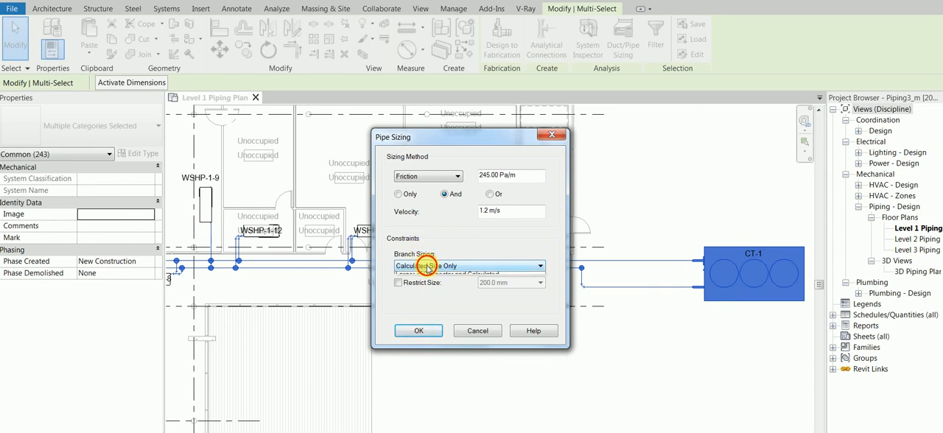
{"action": "left_click", "coordinate": [428, 267]}
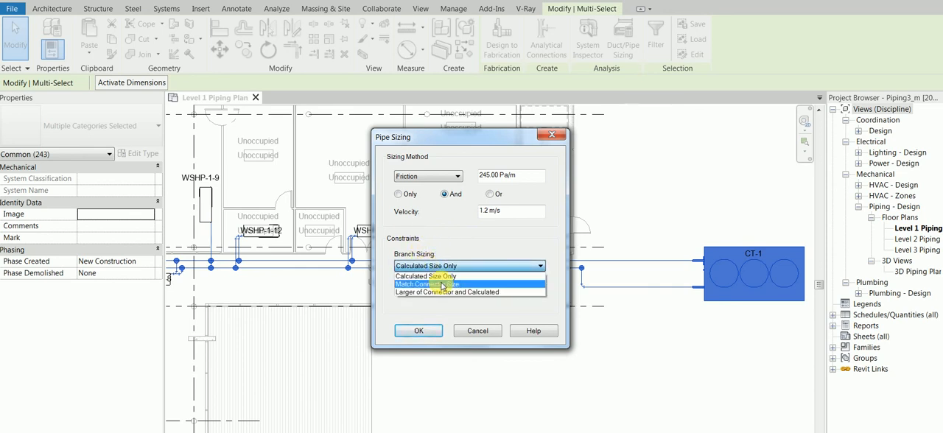
{"action": "left_click", "coordinate": [443, 285]}
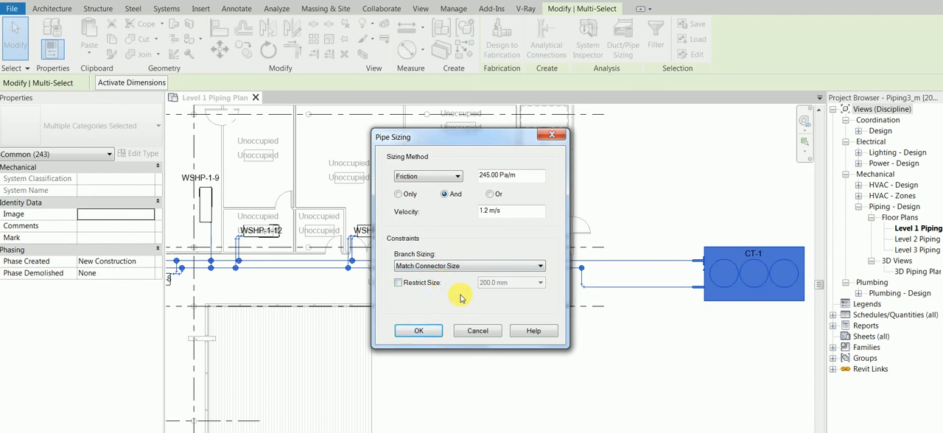
{"action": "left_click", "coordinate": [418, 331]}
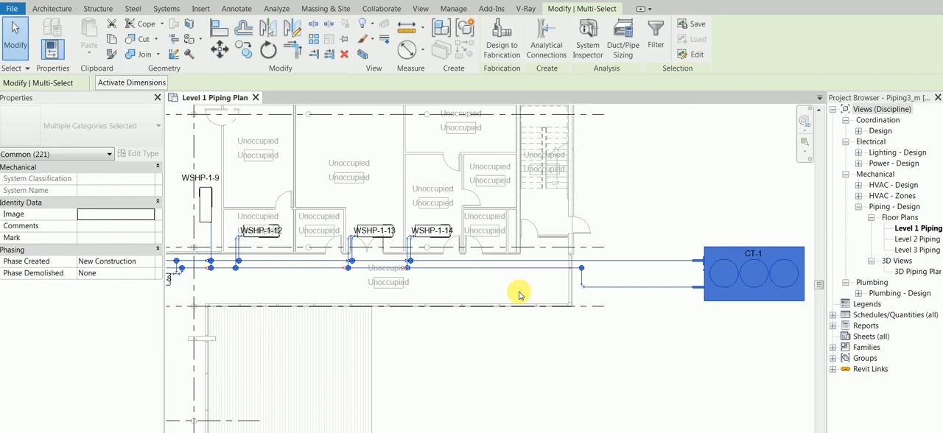
{"action": "left_click", "coordinate": [519, 292]}
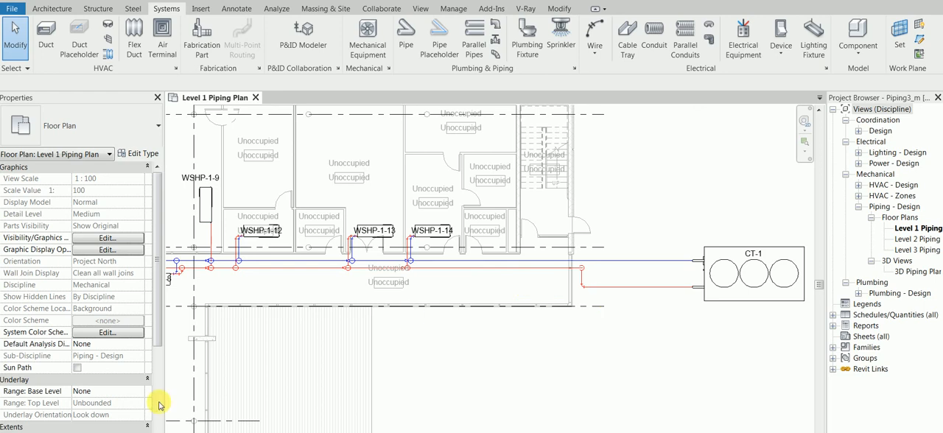
- Exclude Display Model, Detail Level and Parts Visibility from the Piping Plan view template, and switch the plan to a detail level with double-line pipes
{"action": "left_click", "coordinate": [216, 432]}
{"action": "left_click", "coordinate": [308, 432]}
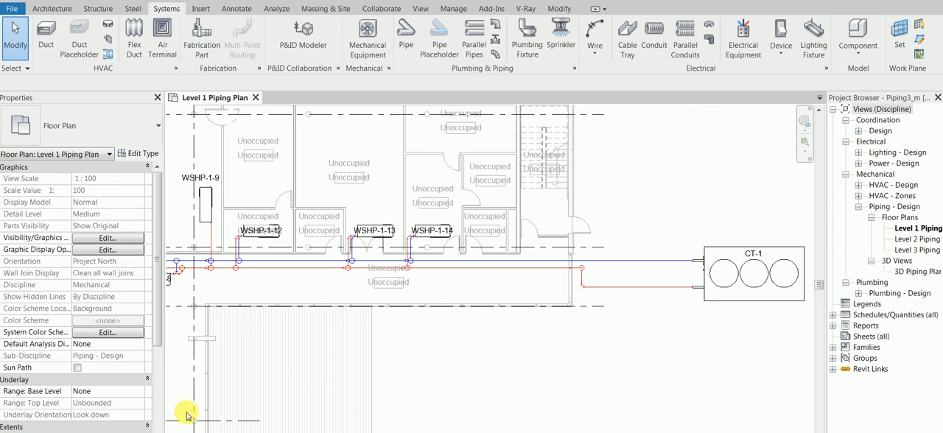
{"action": "left_click_drag", "start_coordinate": [156, 336], "coordinate": [157, 432]}
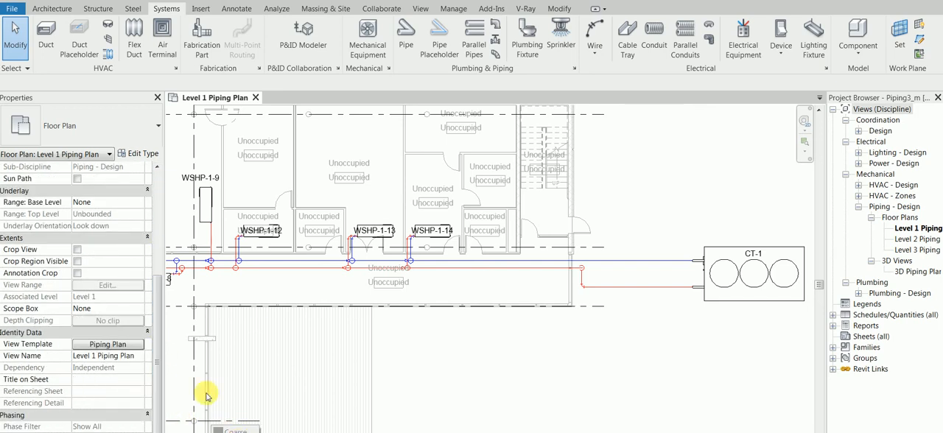
{"action": "left_click", "coordinate": [117, 344]}
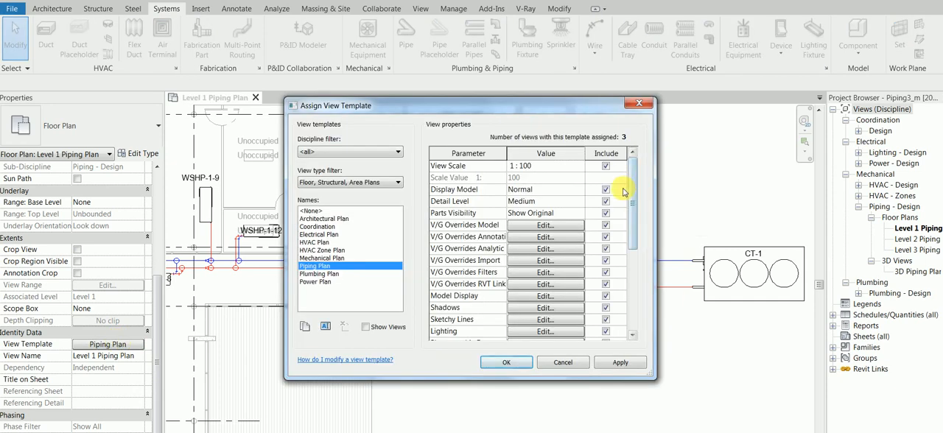
{"action": "left_click", "coordinate": [606, 190]}
{"action": "left_click", "coordinate": [606, 201]}
{"action": "left_click", "coordinate": [606, 213]}
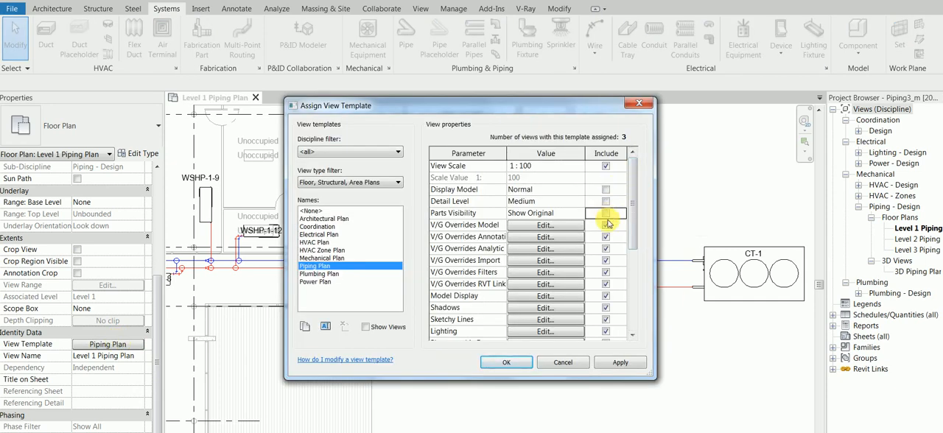
{"action": "left_click", "coordinate": [506, 362]}
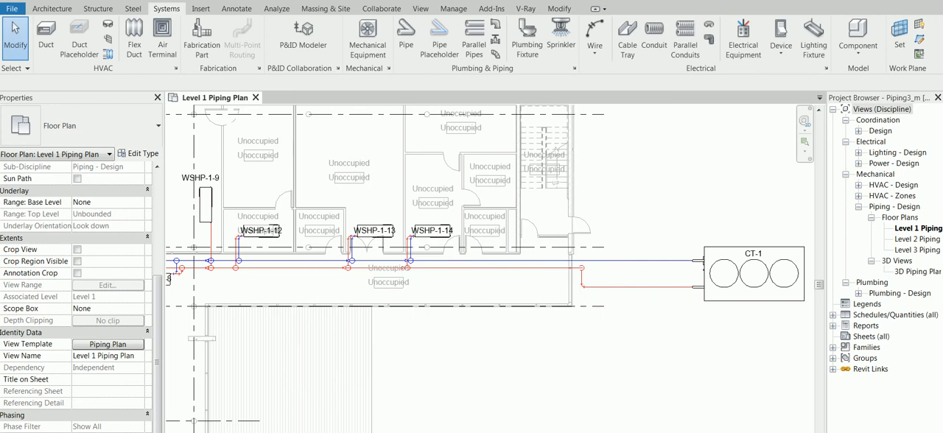
- Check the diameter and flow properties of the hydronic return pipe connected to CT-1
{"action": "scroll", "coordinate": [616, 287], "scroll_direction": "up", "scroll_amount": 6}
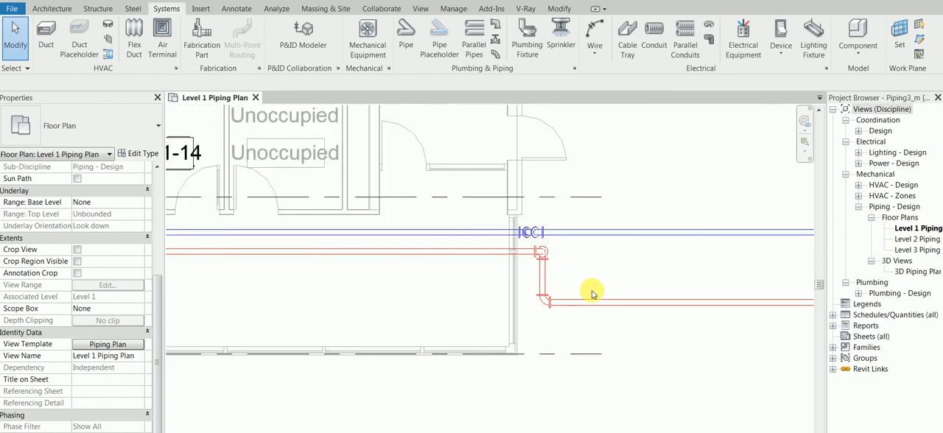
{"action": "scroll", "coordinate": [591, 294], "scroll_direction": "down", "scroll_amount": 5}
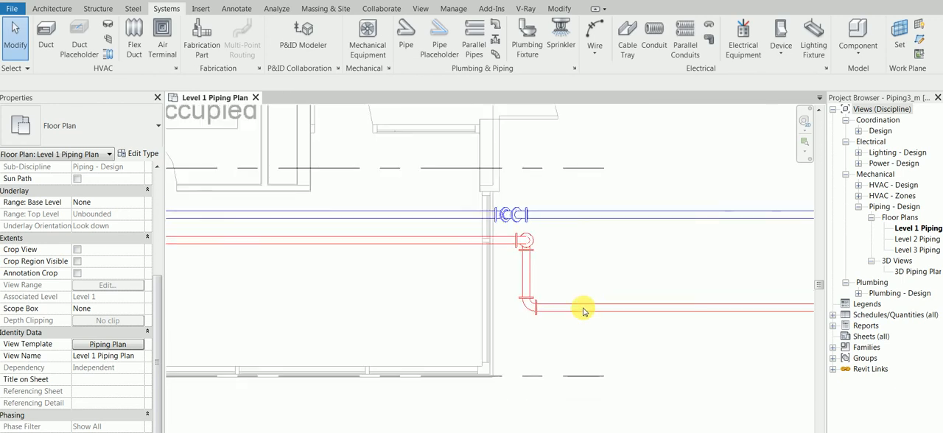
{"action": "left_click", "coordinate": [623, 304]}
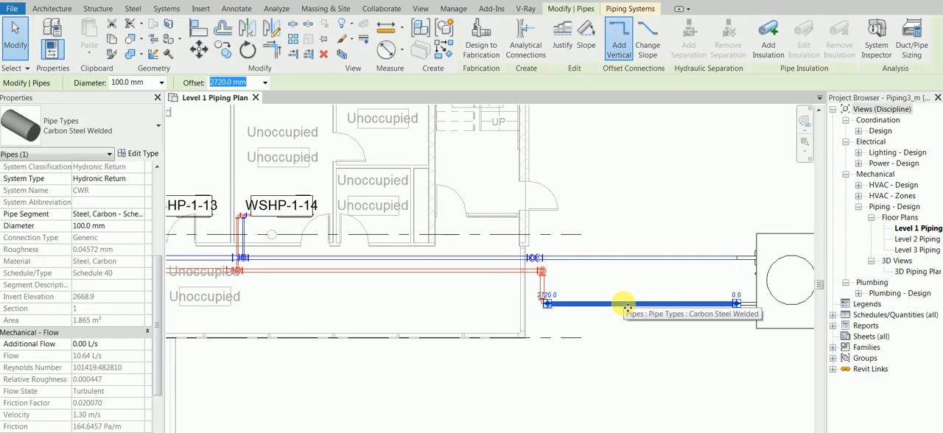
{"action": "scroll", "coordinate": [337, 270], "scroll_direction": "down", "scroll_amount": 1}
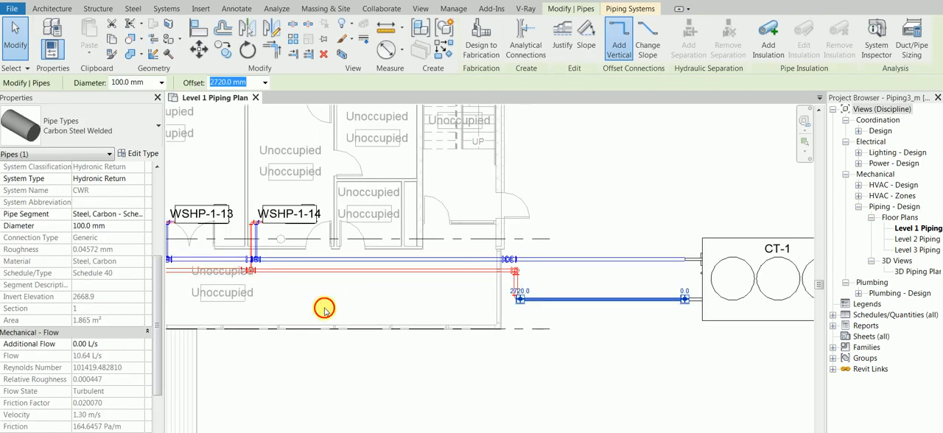
{"action": "left_click", "coordinate": [323, 309]}
- Examine the diameter of the hydronic return main running down the plan beside WSHP-1-8
{"action": "middle_click_drag", "start_coordinate": [317, 306], "coordinate": [518, 237]}
{"action": "middle_click_drag", "start_coordinate": [212, 238], "coordinate": [518, 221]}
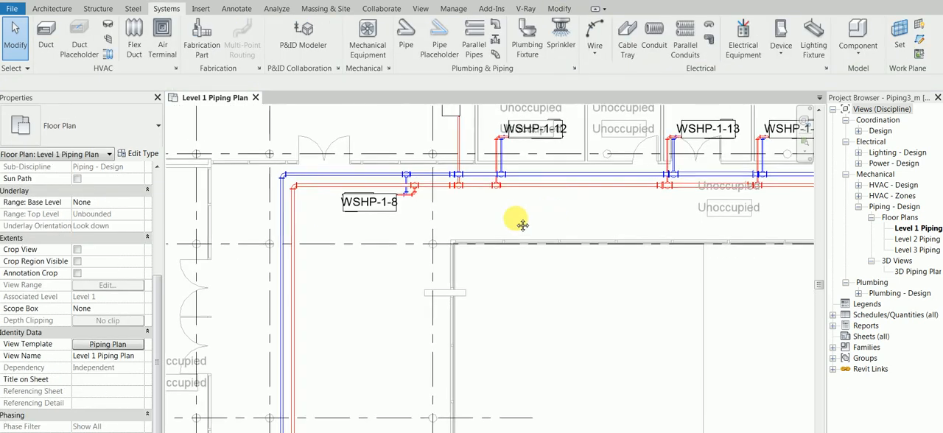
{"action": "scroll", "coordinate": [353, 258], "scroll_direction": "up", "scroll_amount": 2}
{"action": "left_click", "coordinate": [292, 277]}
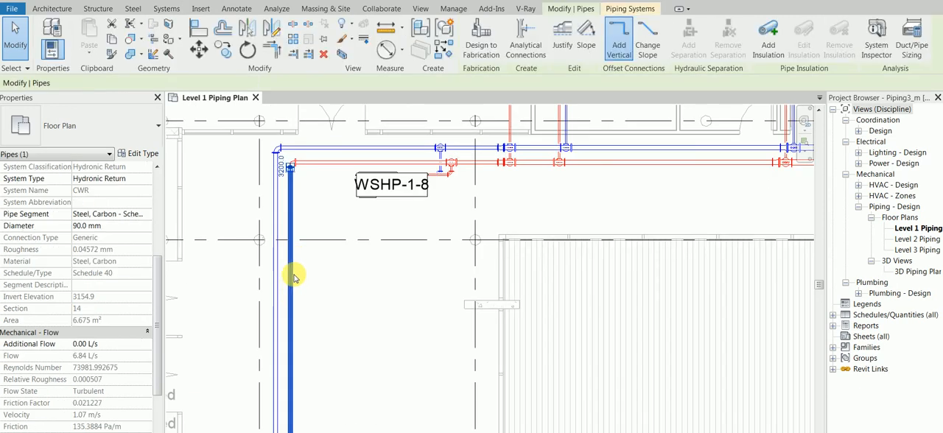
{"action": "scroll", "coordinate": [333, 336], "scroll_direction": "down", "scroll_amount": 3}
{"action": "scroll", "coordinate": [319, 207], "scroll_direction": "up", "scroll_amount": 4}
{"action": "scroll", "coordinate": [318, 207], "scroll_direction": "down", "scroll_amount": 2}
{"action": "middle_click_drag", "start_coordinate": [348, 296], "coordinate": [350, 162]}
{"action": "middle_click_drag", "start_coordinate": [350, 317], "coordinate": [298, 211]}
{"action": "scroll", "coordinate": [346, 332], "scroll_direction": "up", "scroll_amount": 3}
{"action": "left_click", "coordinate": [297, 290]}
{"action": "left_click", "coordinate": [558, 255]}
- Follow the return main to its far end and check the diameter of the pipe between WSHP-1-2 and WSHP-1-1
{"action": "scroll", "coordinate": [579, 274], "scroll_direction": "down", "scroll_amount": 2}
{"action": "middle_click_drag", "start_coordinate": [627, 240], "coordinate": [373, 241]}
{"action": "scroll", "coordinate": [509, 287], "scroll_direction": "down", "scroll_amount": 2}
{"action": "middle_click_drag", "start_coordinate": [619, 299], "coordinate": [483, 296]}
{"action": "scroll", "coordinate": [692, 277], "scroll_direction": "up", "scroll_amount": 1}
{"action": "middle_click_drag", "start_coordinate": [694, 280], "coordinate": [477, 281]}
{"action": "scroll", "coordinate": [594, 273], "scroll_direction": "up", "scroll_amount": 2}
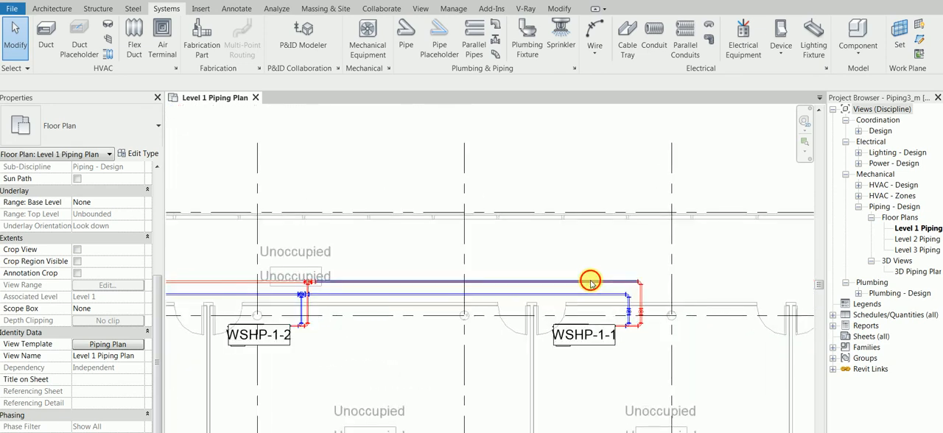
{"action": "left_click", "coordinate": [595, 281]}
{"action": "left_click", "coordinate": [430, 177]}
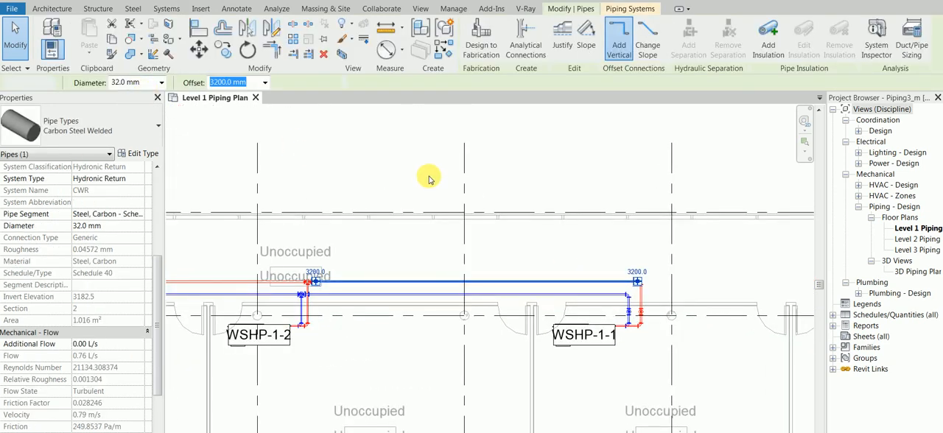
{"action": "scroll", "coordinate": [406, 235], "scroll_direction": "down", "scroll_amount": 3}
{"action": "middle_click_drag", "start_coordinate": [409, 243], "coordinate": [420, 217]}
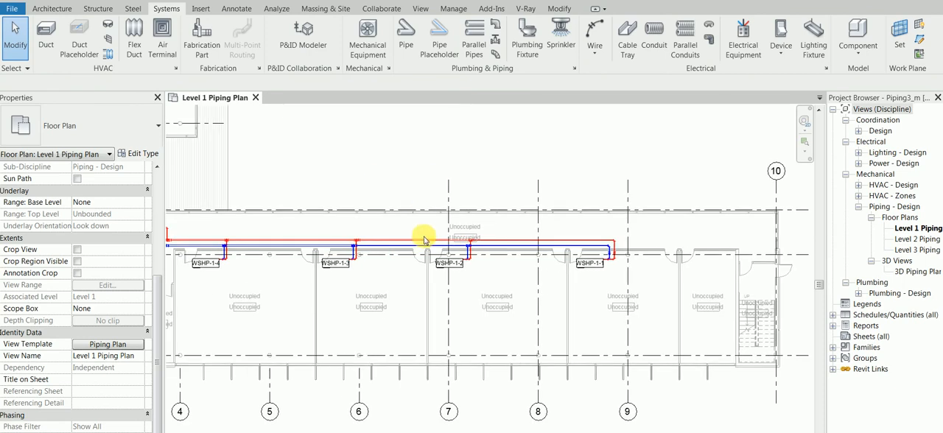